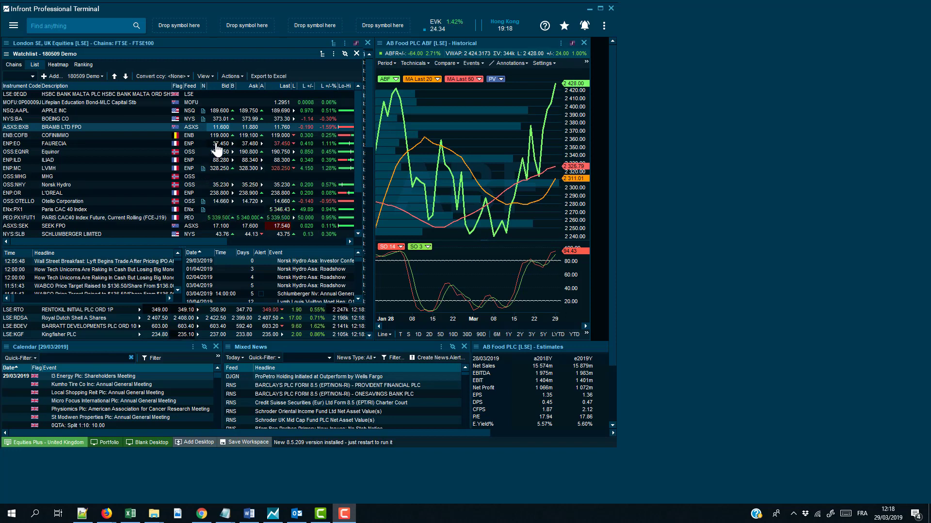
Select the APPLE INC row in the Infront demo watchlist
click(218, 110)
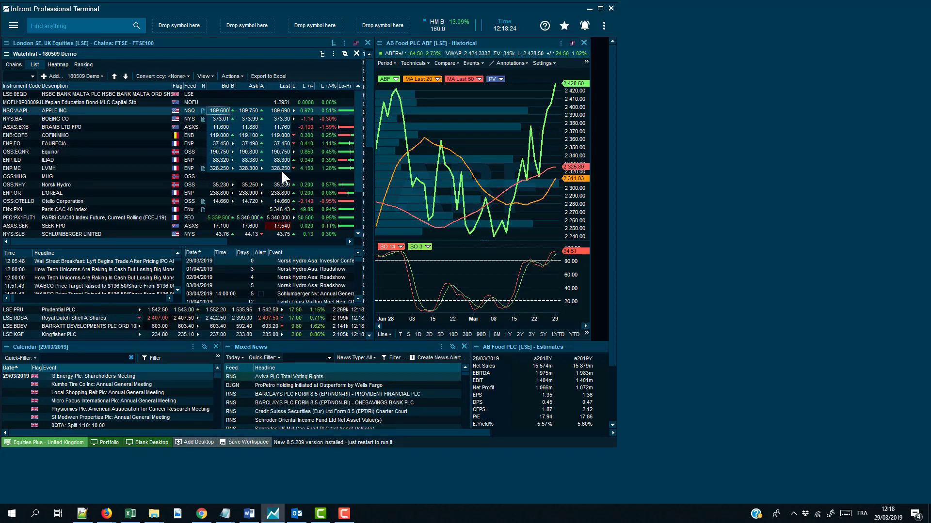
Export the watchlist to Excel, maximize the workbook and inspect the live quote formula in E8
click(266, 76)
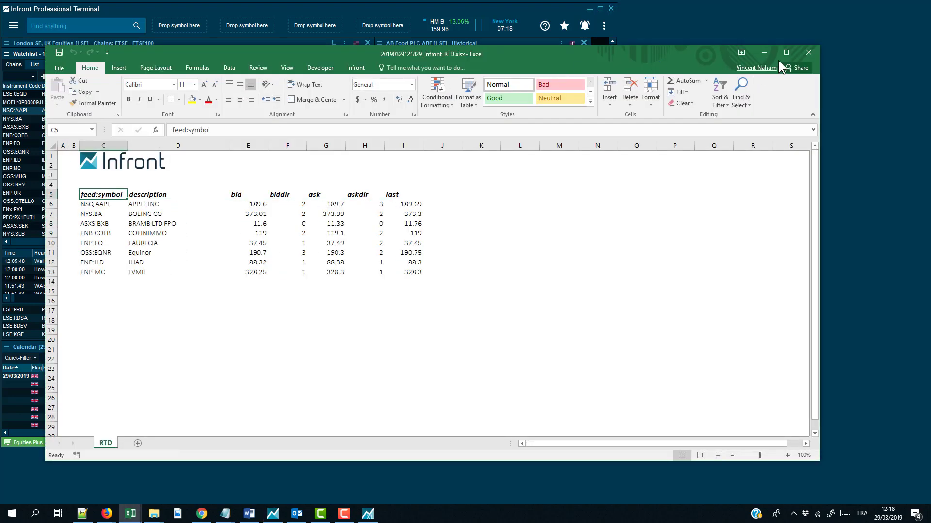
click(784, 54)
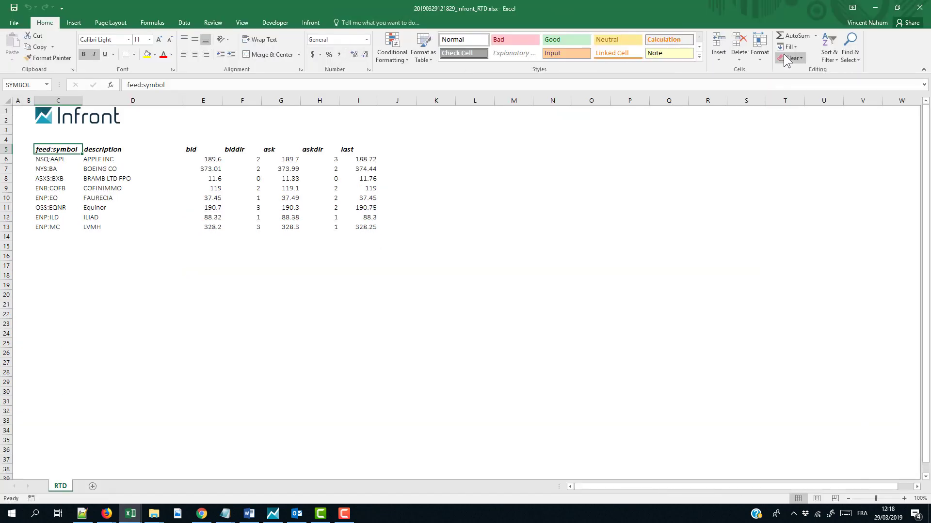
click(220, 179)
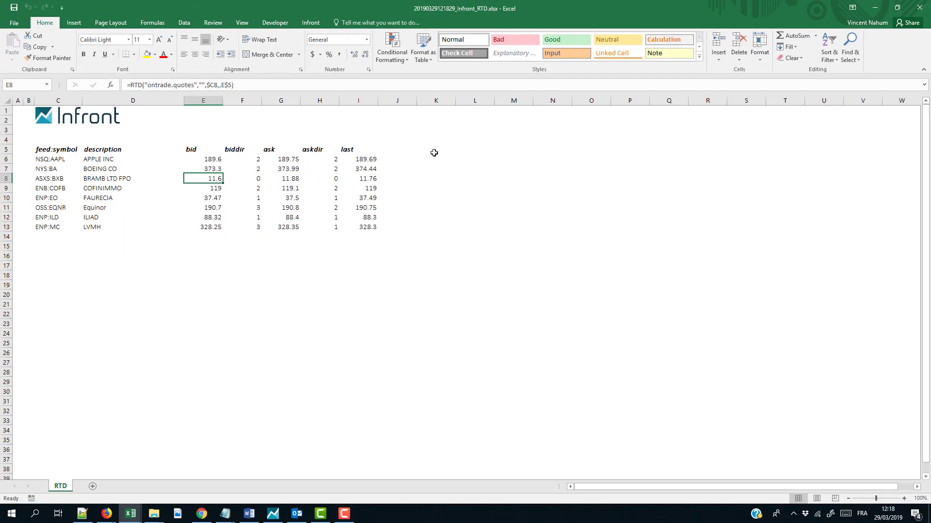
Insert the ISIN field header into K5 with the Field Picker
click(434, 153)
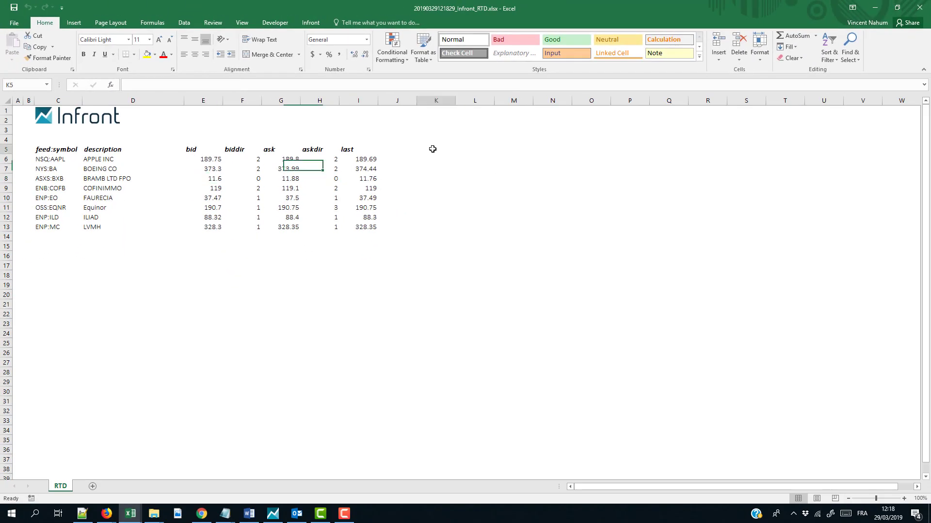
right_click(433, 152)
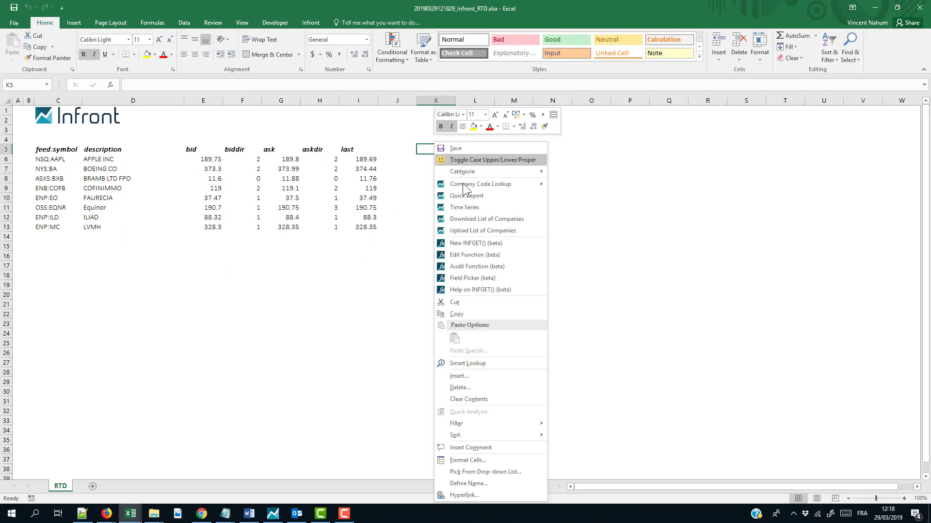
click(470, 280)
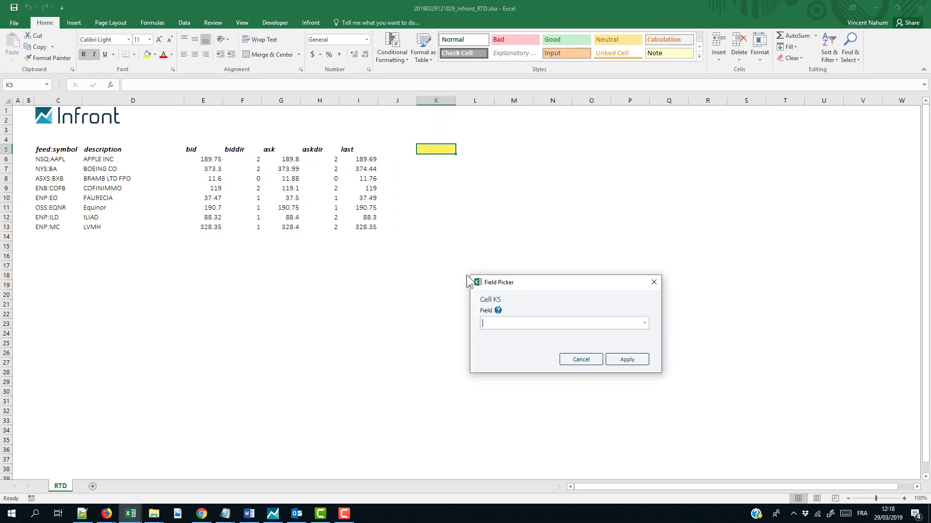
text(isin)
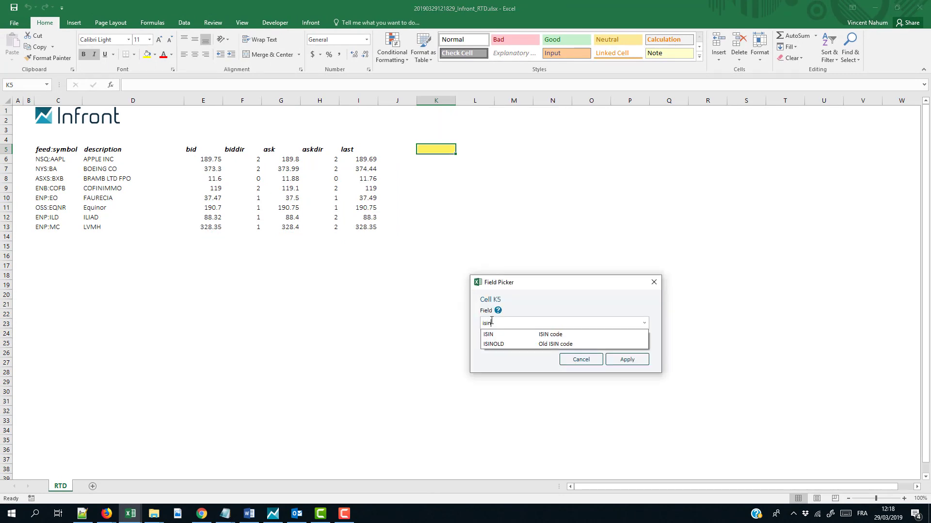
click(487, 334)
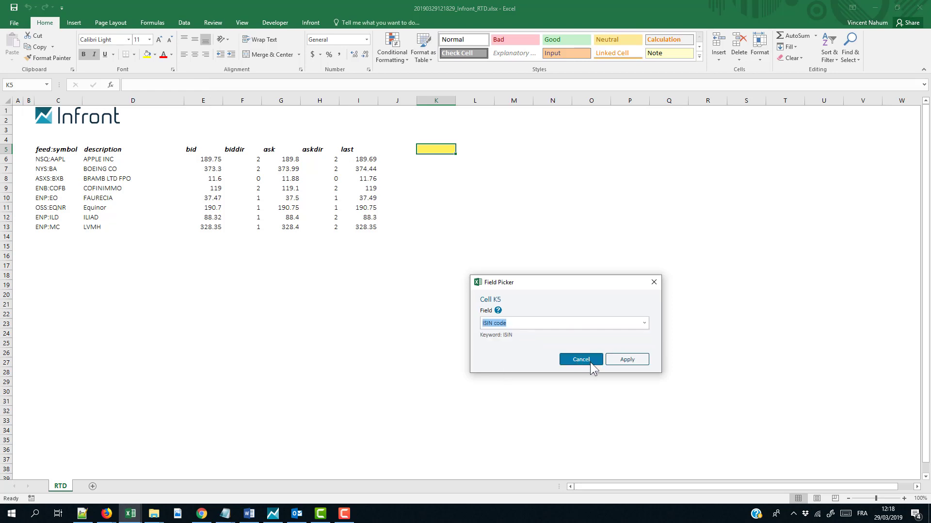
click(637, 364)
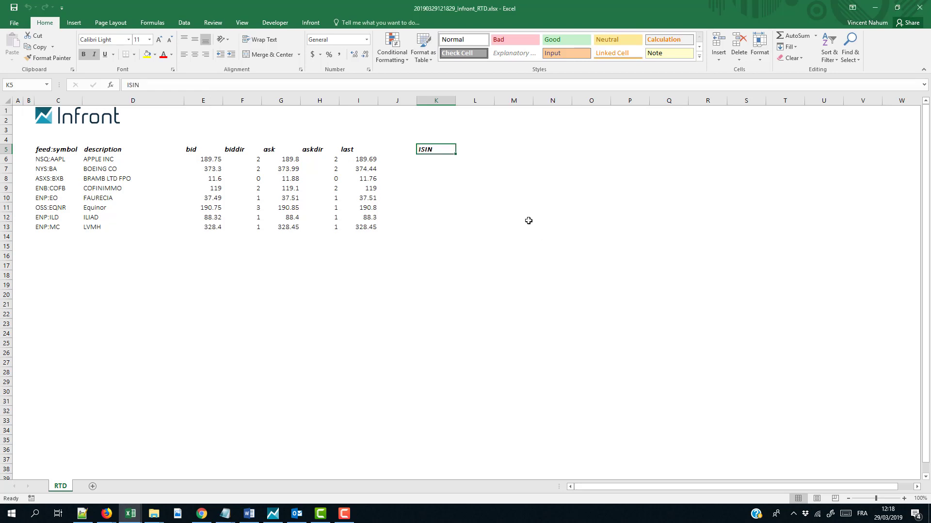
Insert the Sector name (INFINSECTORNAME) field header into L5 with the Field Picker
click(481, 149)
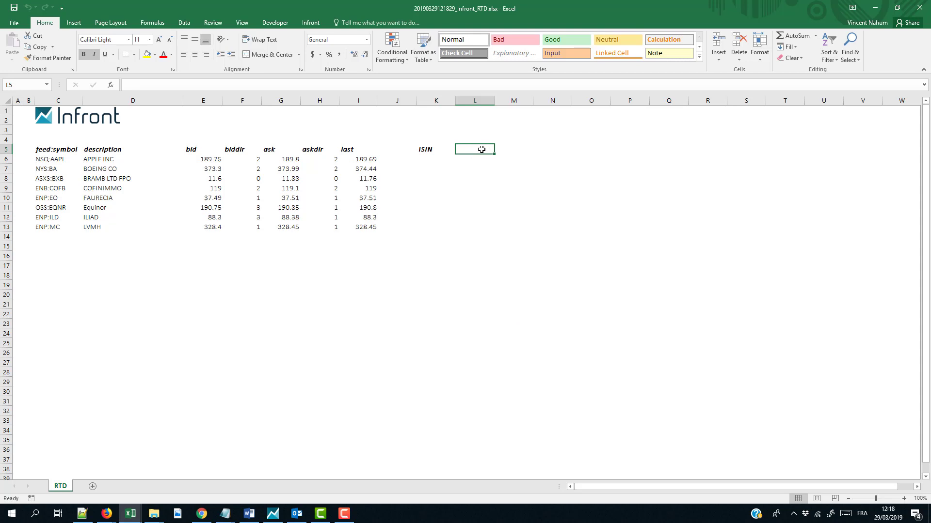
right_click(482, 149)
click(520, 279)
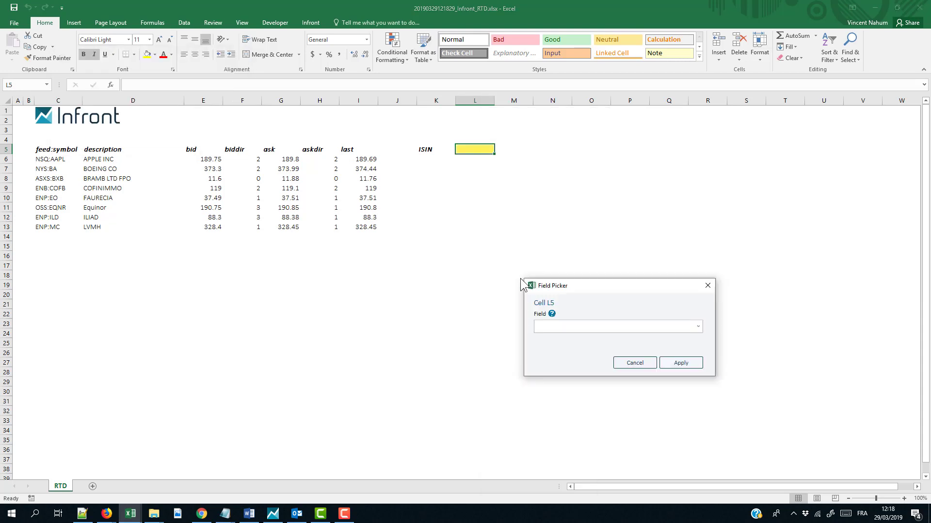
text(sector)
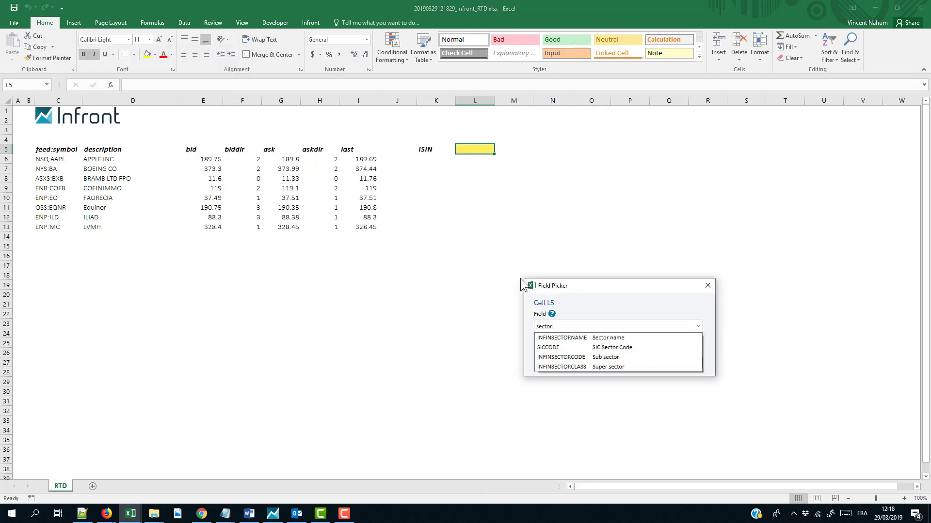
click(589, 337)
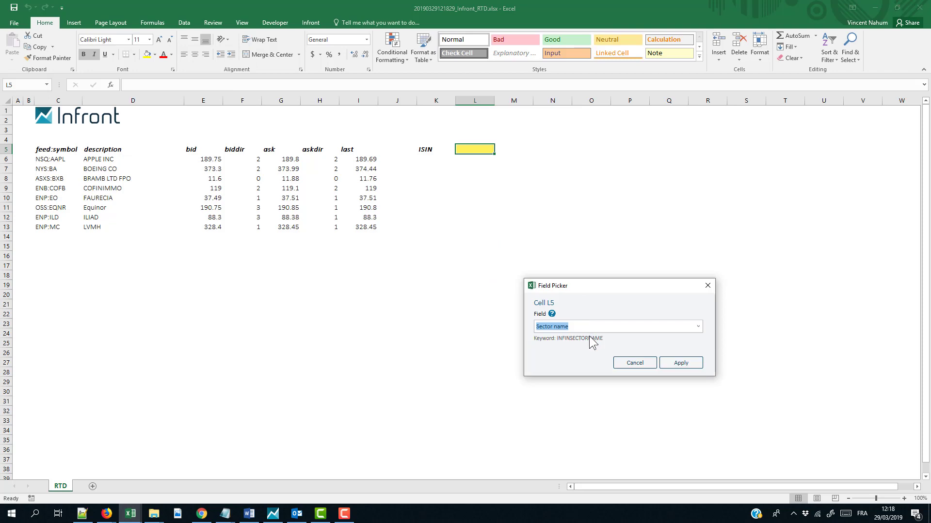
click(680, 363)
click(530, 195)
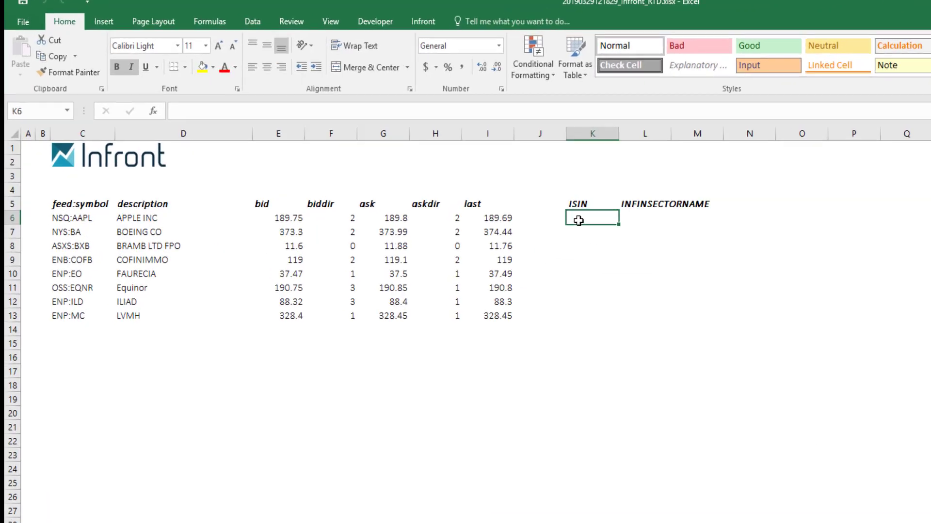
Enter =INFGET($C6,K$5) in K6 to look up the first symbol's ISIN
text(=infget()
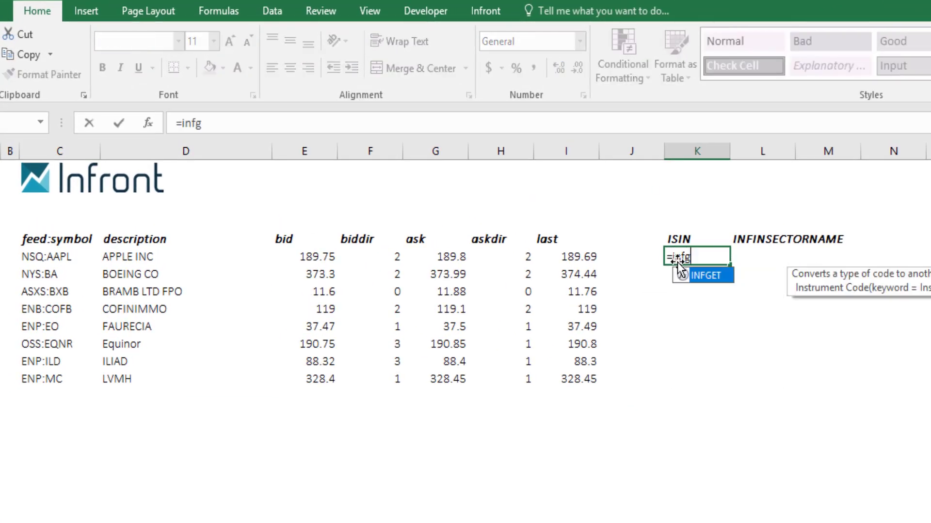
click(37, 255)
key(F4)
key(F4)
key(F4)
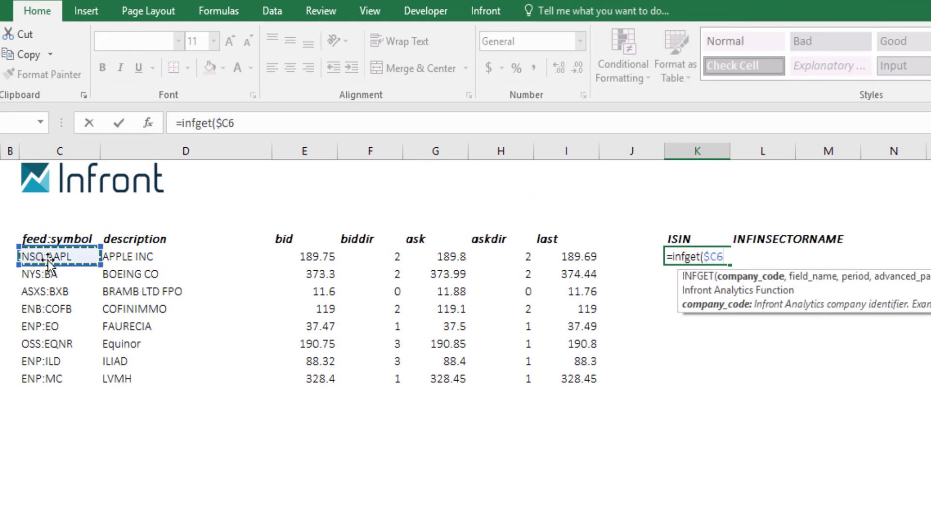
text(,)
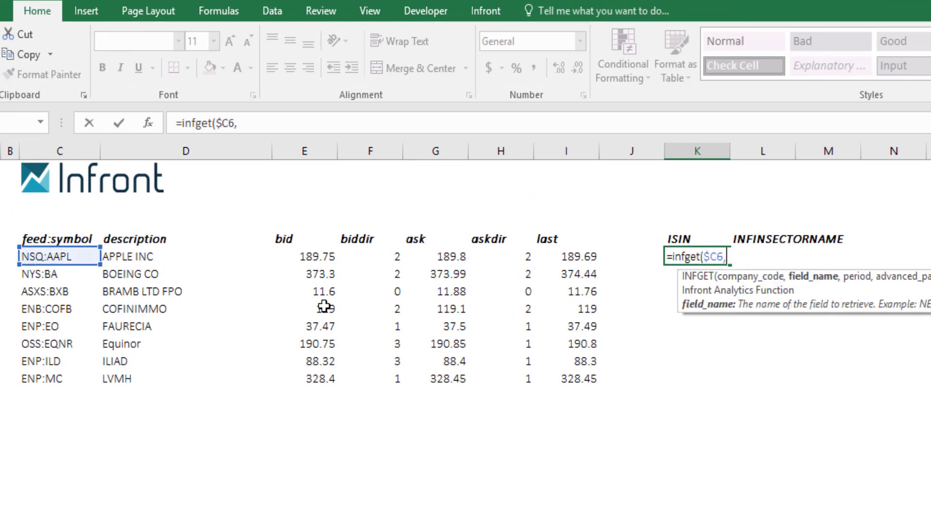
click(687, 240)
key(F4)
key(F4)
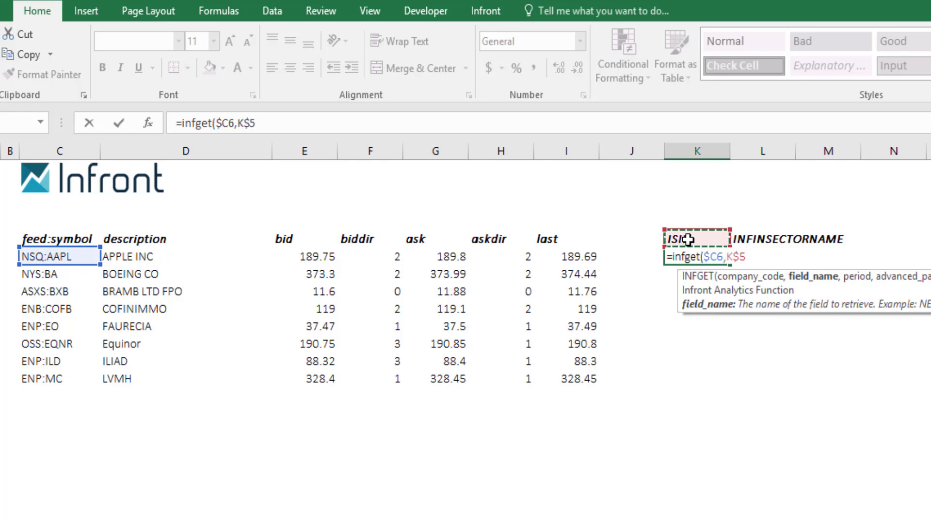
text())
key(Return)
key(Up)
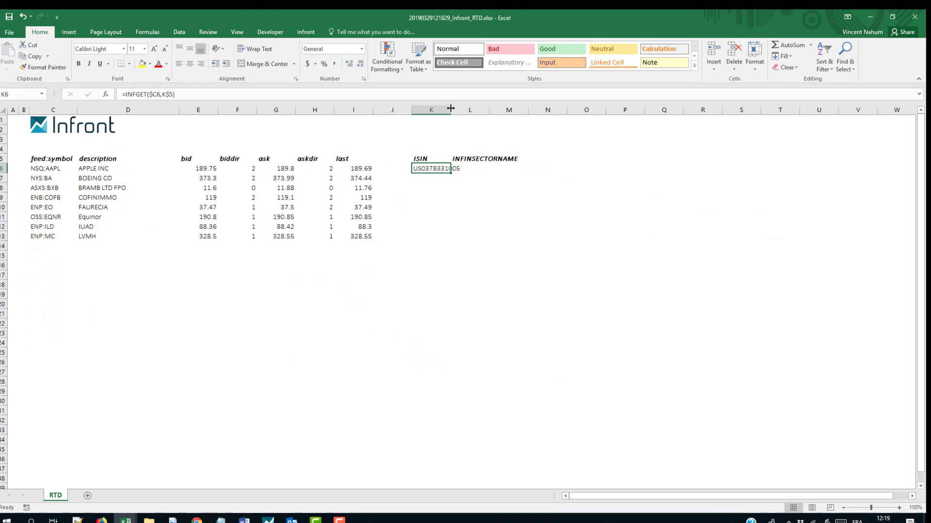
Widen column K and fill the lookup formula over K6:L13
drag(450, 108, 468, 111)
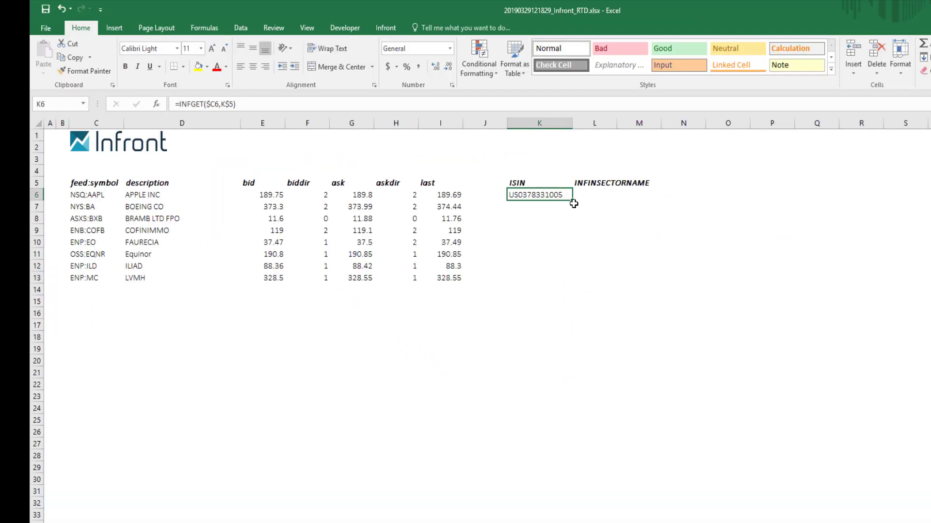
drag(572, 200, 627, 287)
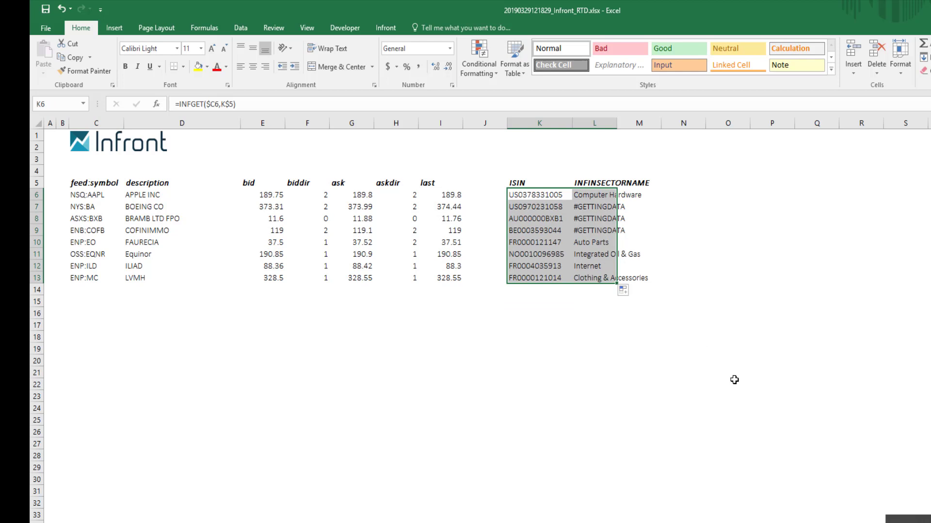
click(725, 170)
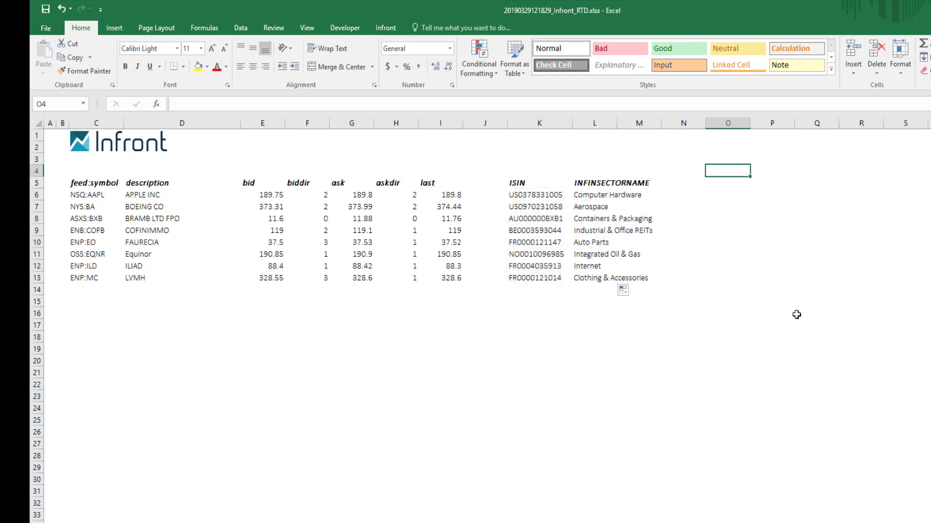
Put bold 'Sales' in O4 and 2016 in O5, then fill them across to column R for 2016–2019
text(SA)
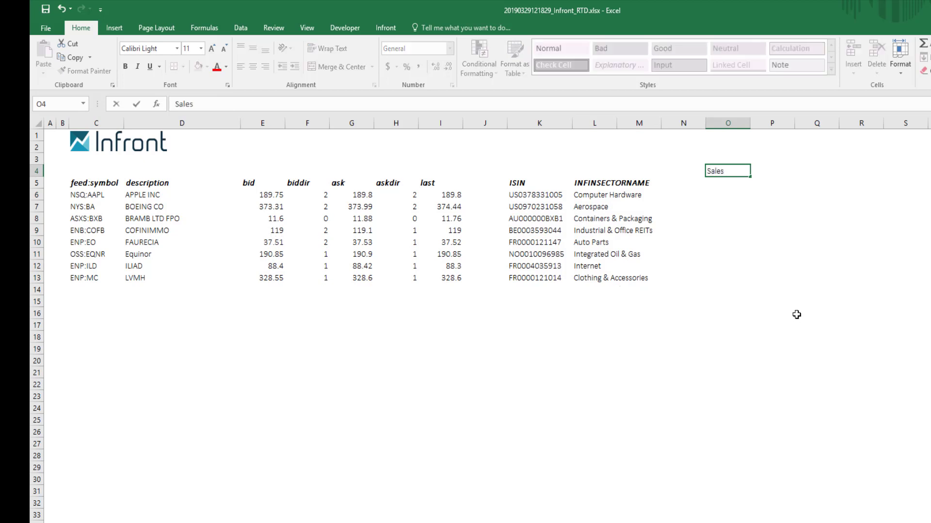
key(ctrl+Return)
key(ctrl+b)
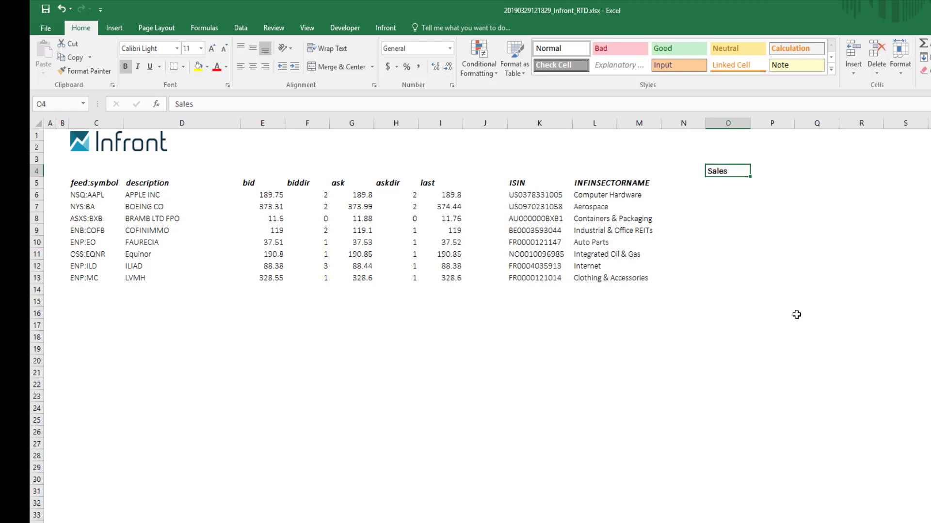
key(Return)
text(2016)
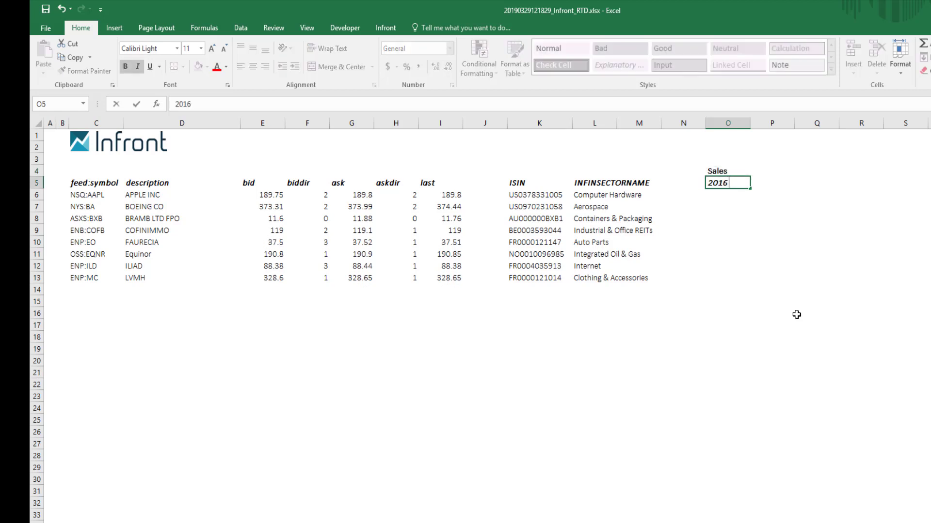
key(Return)
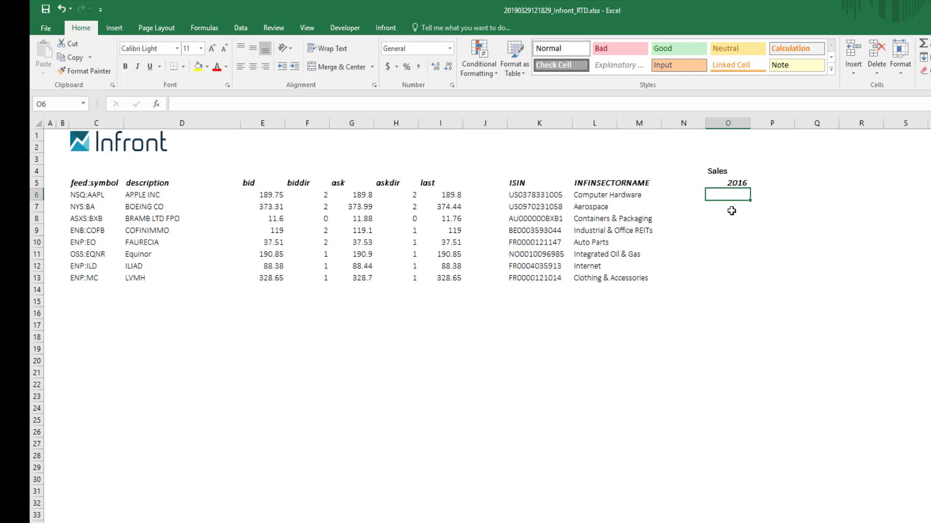
drag(726, 173, 873, 194)
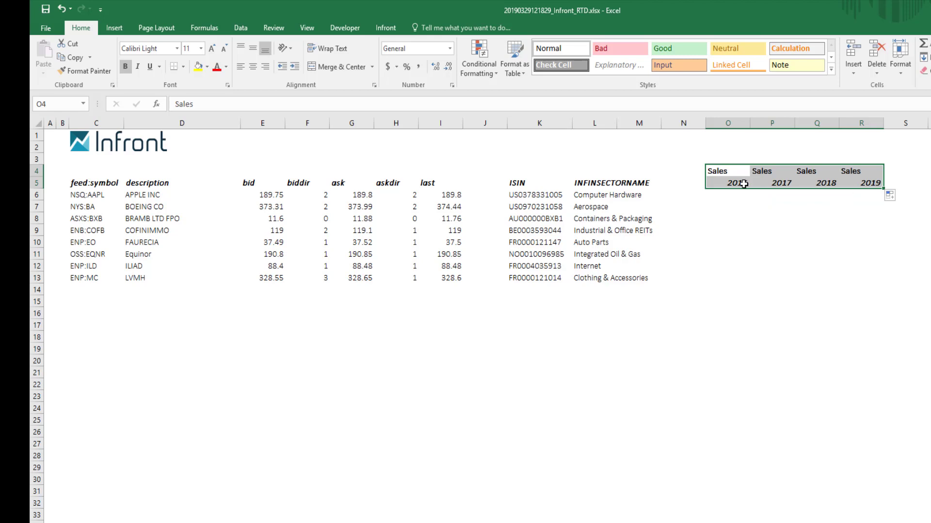
click(711, 198)
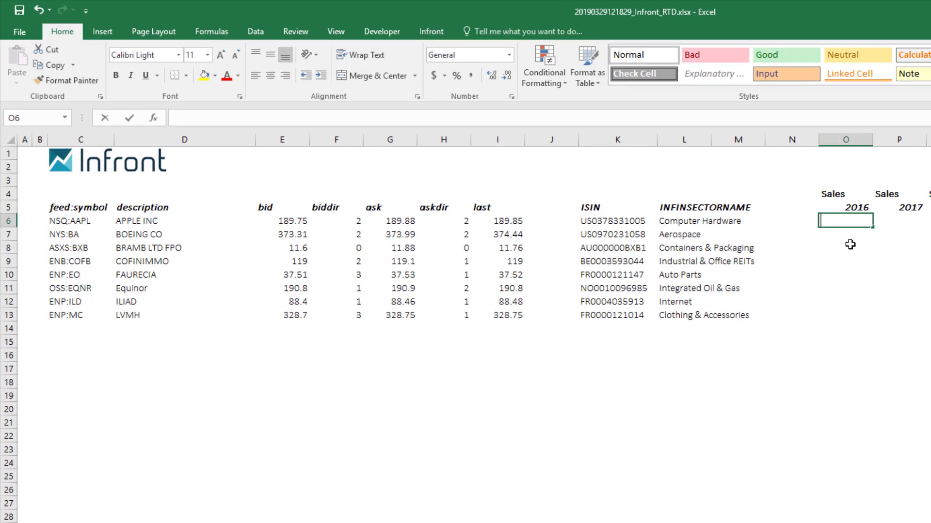
Build the formula =INFGET($C6,O$4,O$5) in O6 for 2016 sales
text(=infget()
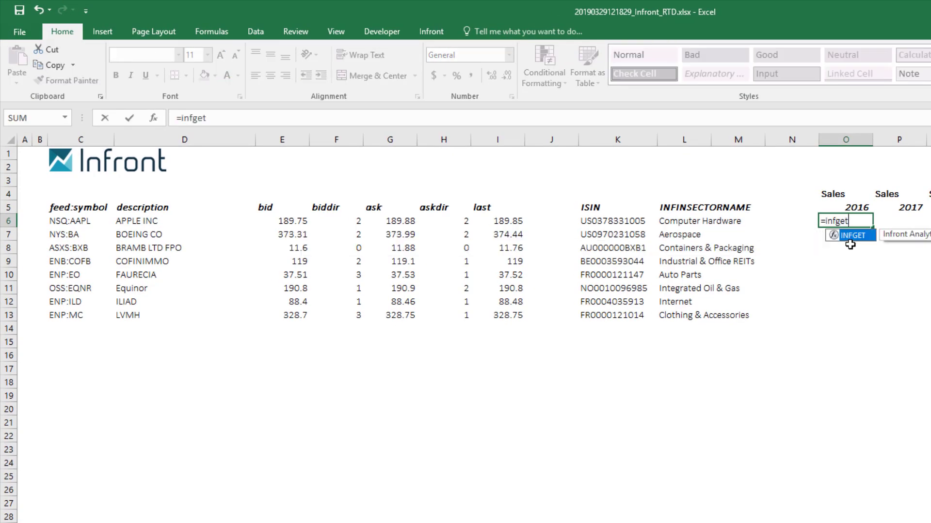
click(58, 223)
key(F4)
key(F4)
key(F4)
text(,)
click(842, 193)
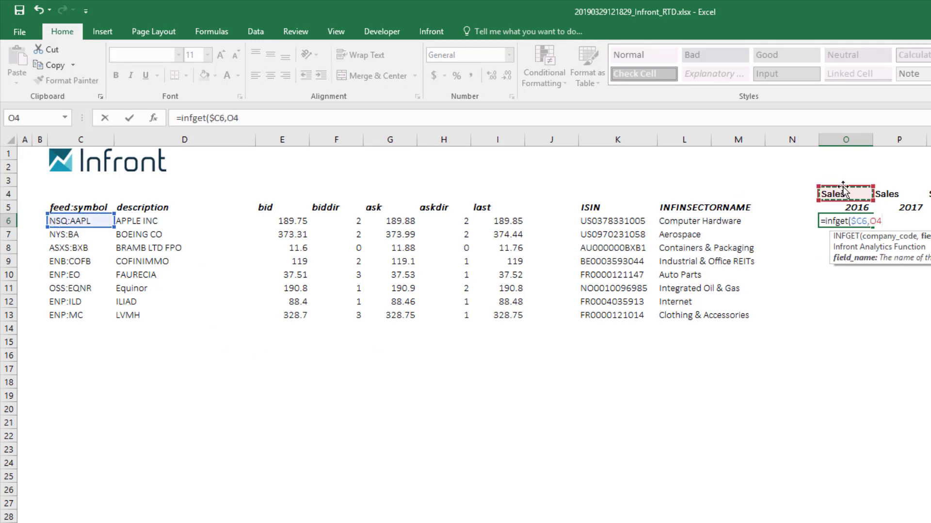
key(F4)
key(F4)
text(,)
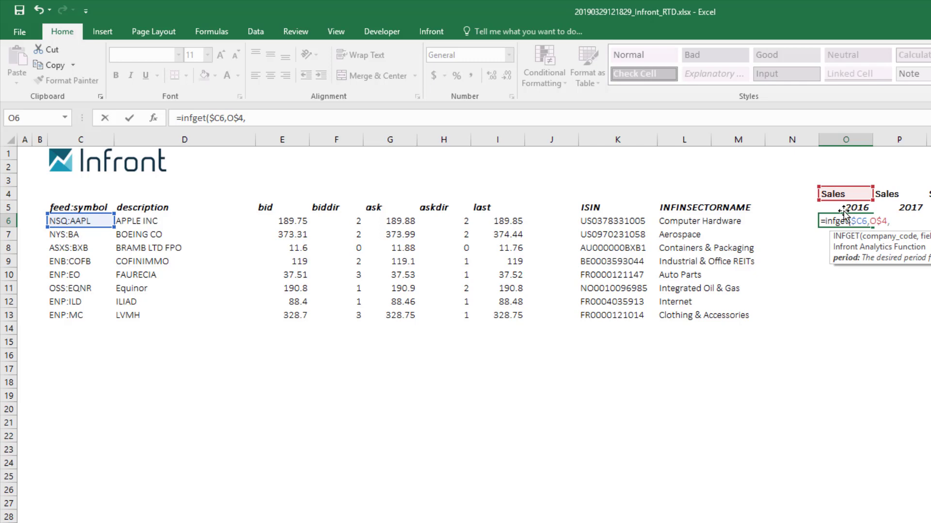
click(839, 207)
key(F4)
key(F4)
text())
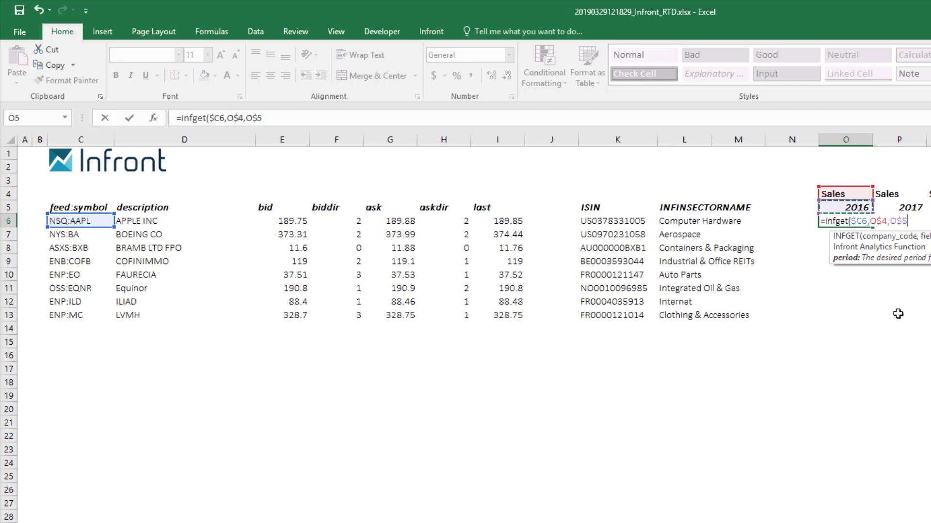
Commit the sales formula and fill it across O6:R13
key(Return)
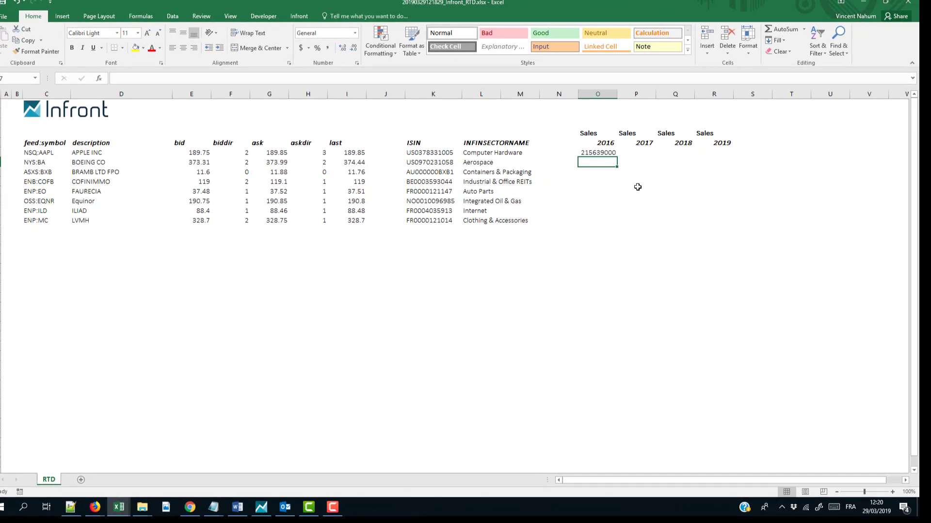
click(600, 151)
drag(616, 156, 717, 230)
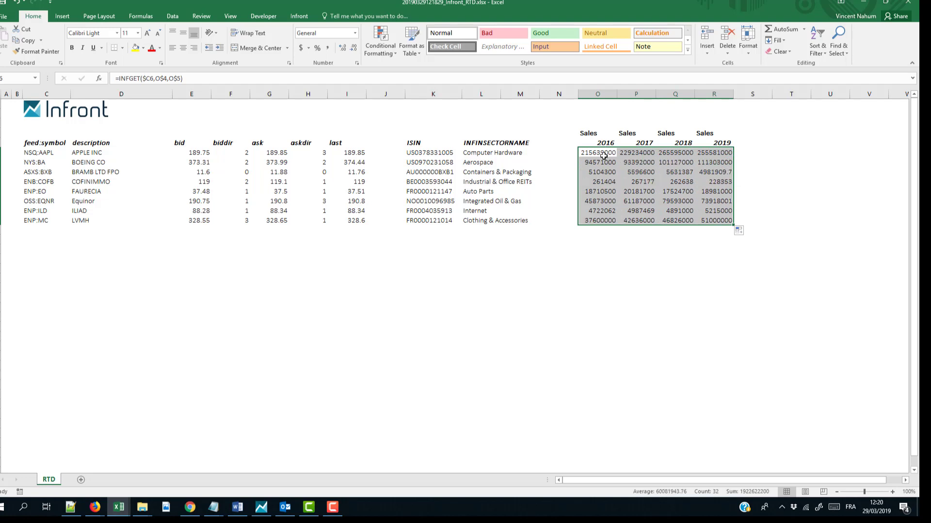
Format the sales figures in O6:R13 as Number with 0 decimals and a 1000 separator
right_click(632, 167)
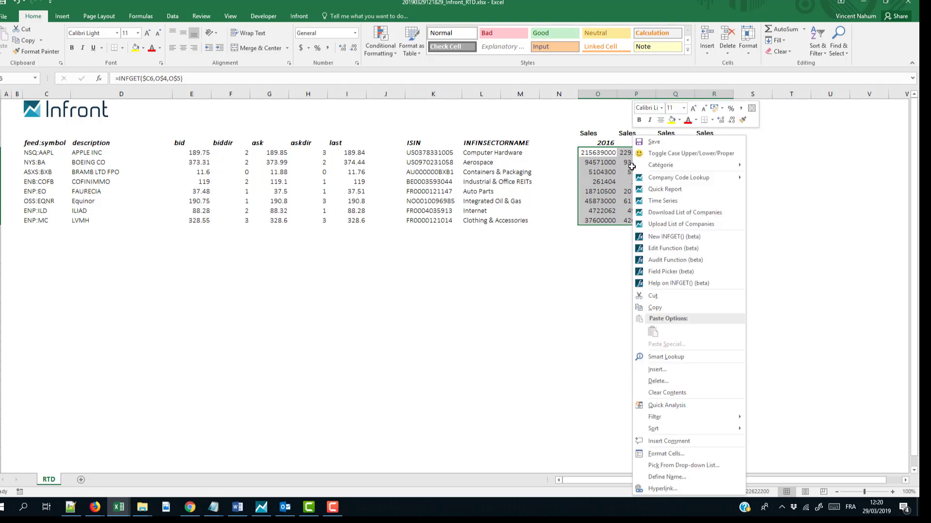
click(685, 459)
drag(642, 276, 678, 141)
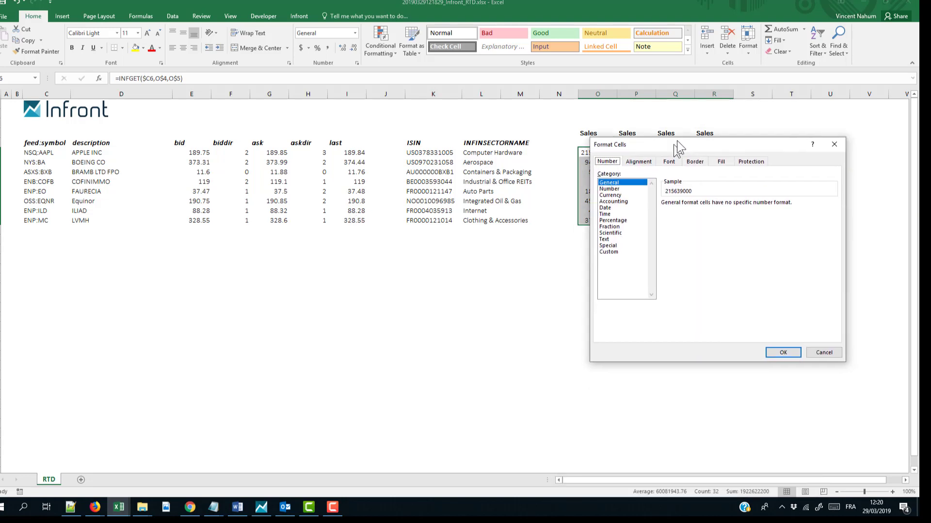
click(614, 185)
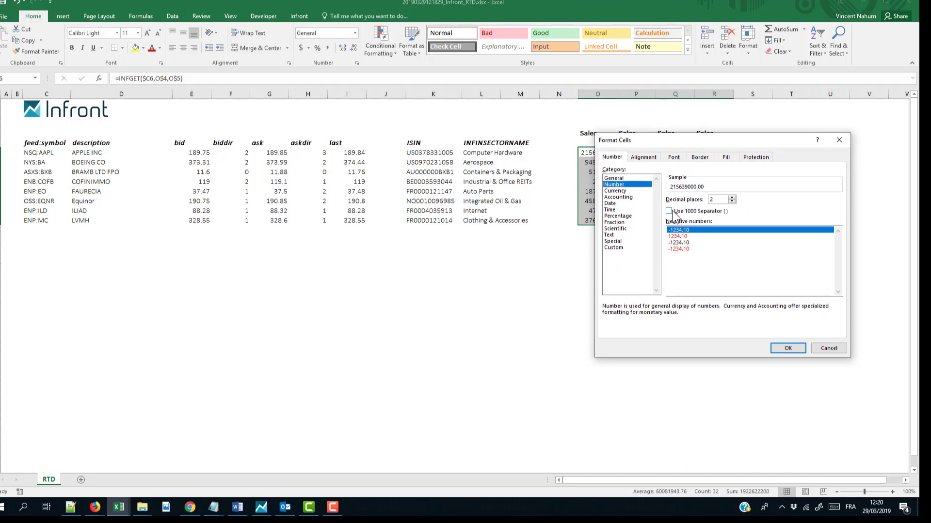
click(669, 212)
click(732, 202)
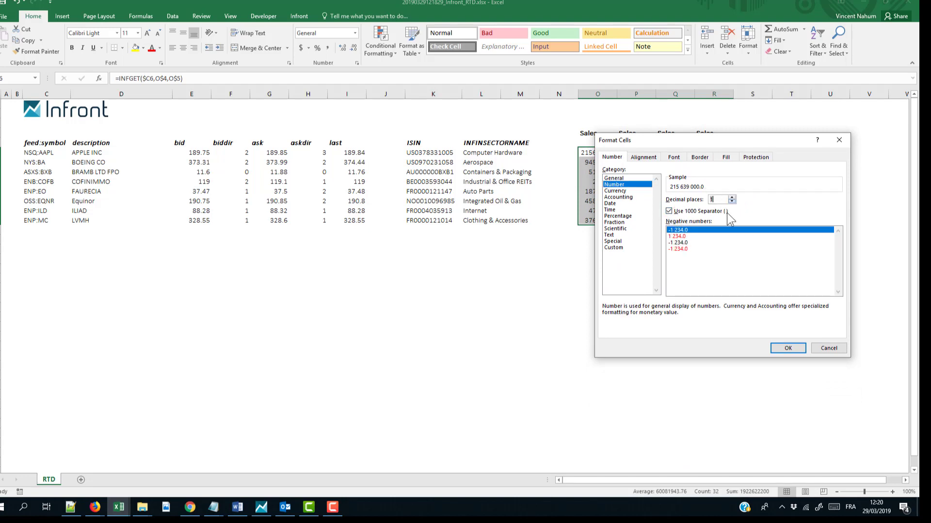
click(779, 345)
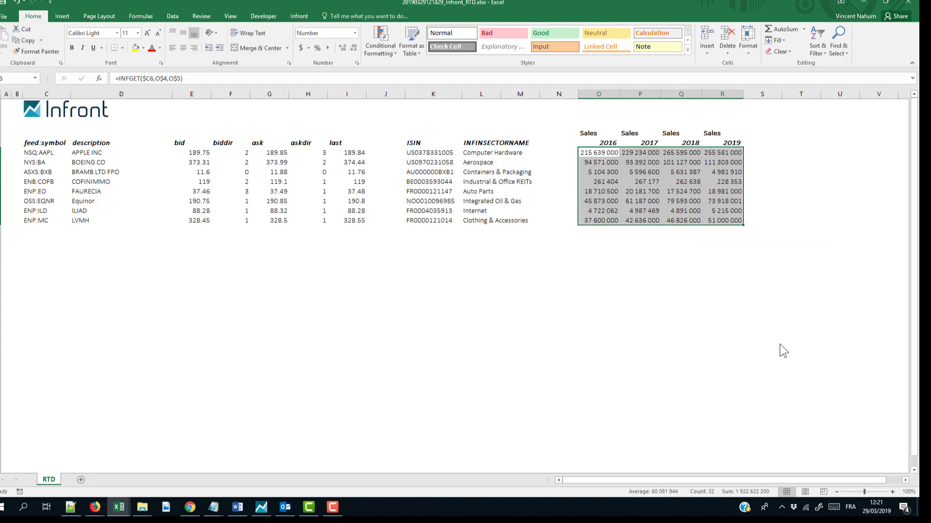
Add a bold 'Currency' header in S4 and extend the INFGET formulas into S6:S13
click(770, 131)
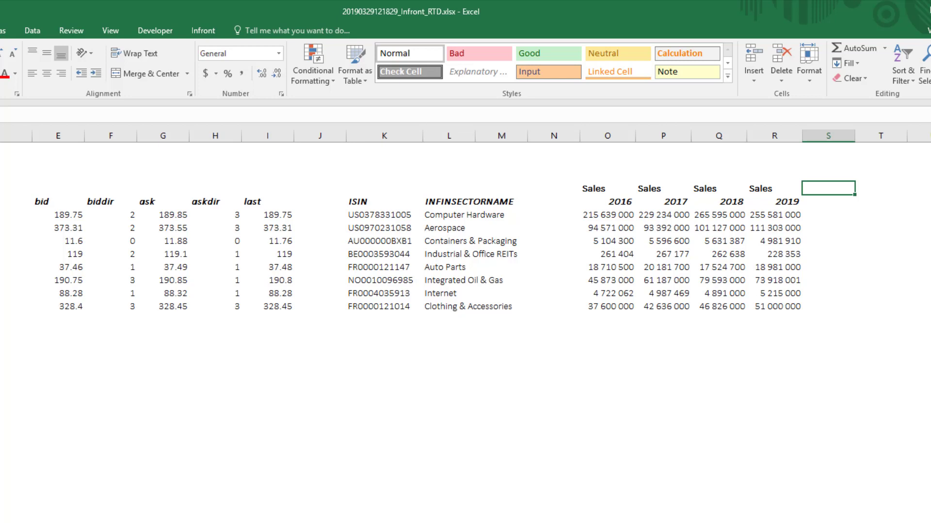
text(Cur)
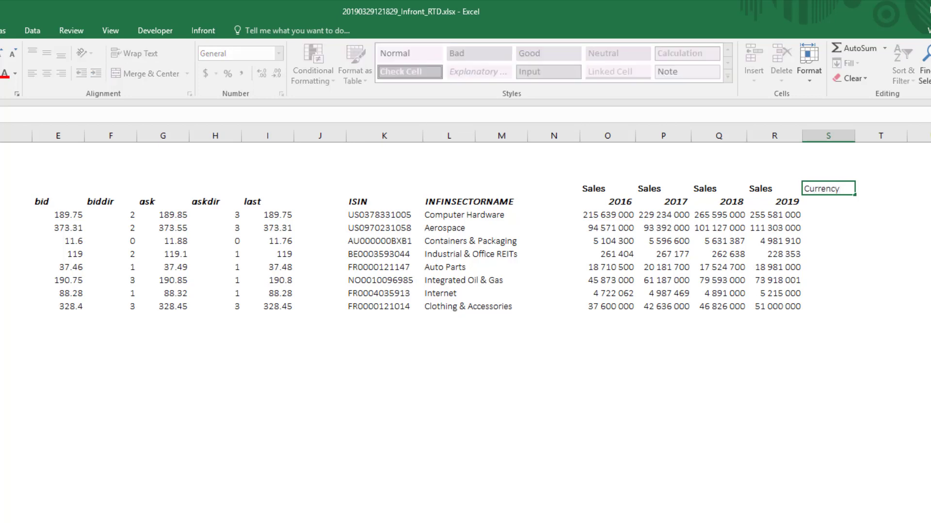
text(rency)
key(Return)
click(828, 189)
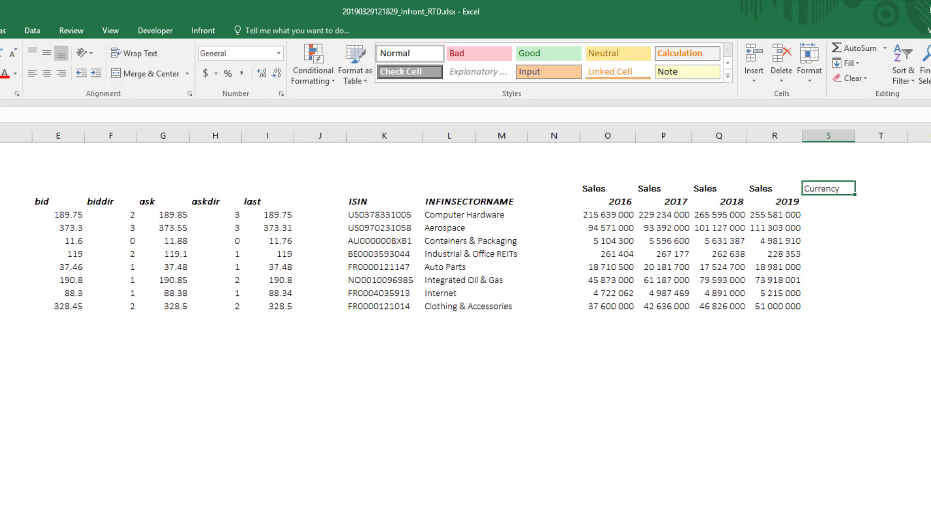
key(ctrl+b)
key(Down)
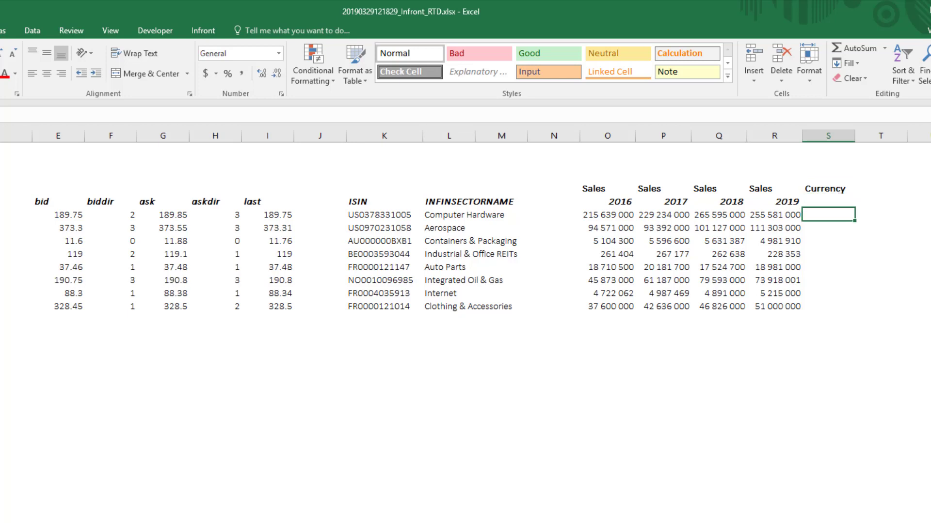
drag(790, 215, 845, 313)
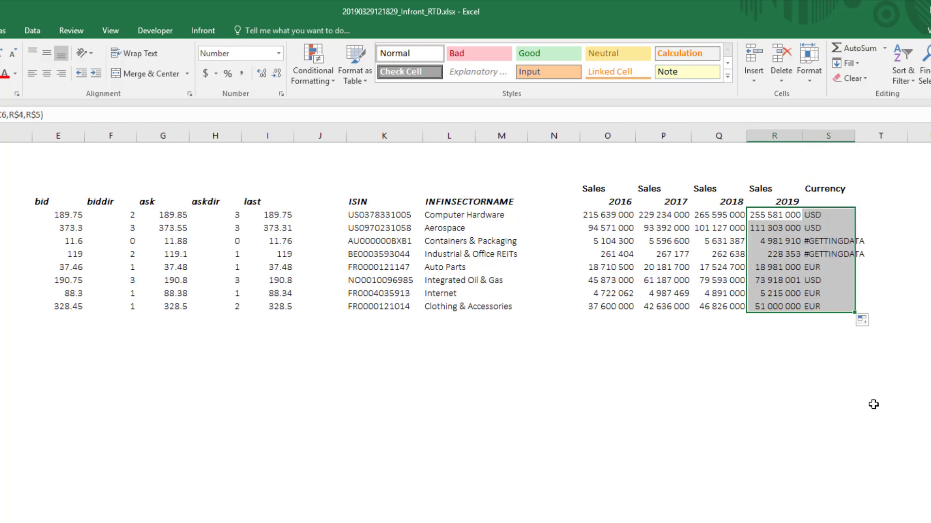